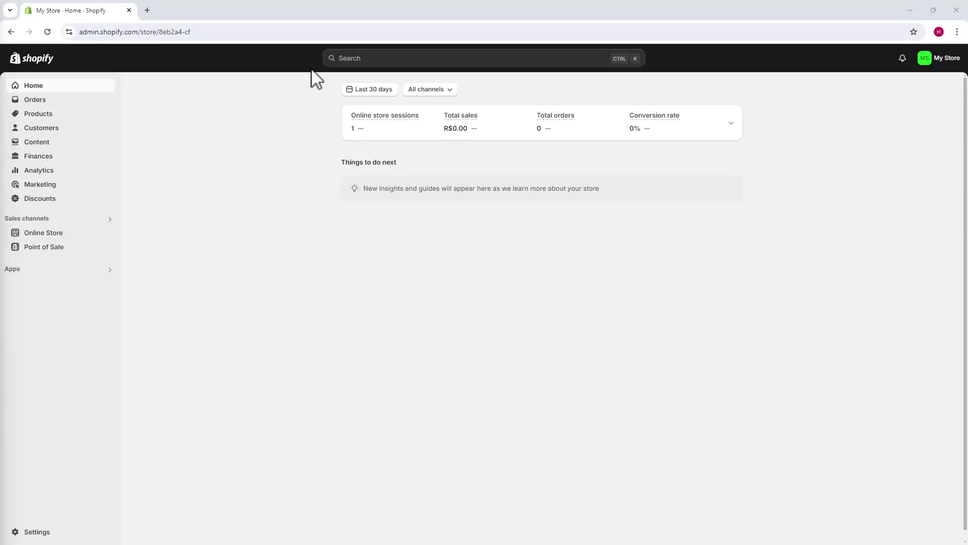
Reach the Themes page and show the Dawn theme's more-options menu
left_click(34, 233)
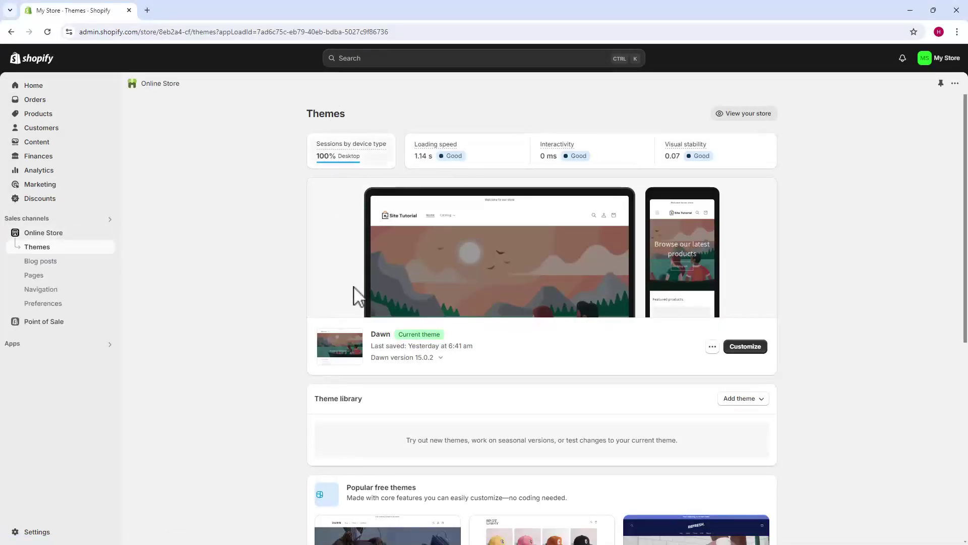
left_click(713, 352)
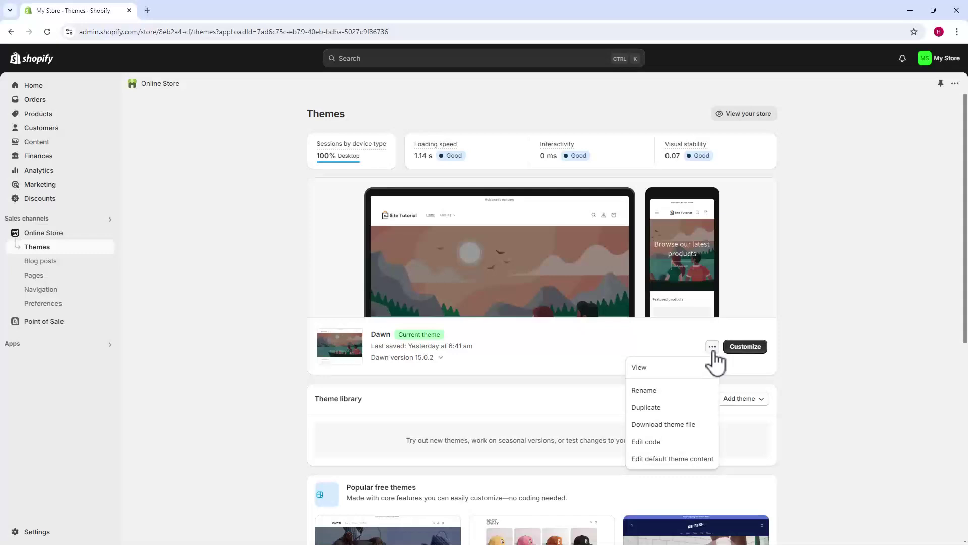
Enter the Dawn theme's code editor and start filtering its file list for base.css
left_click(668, 443)
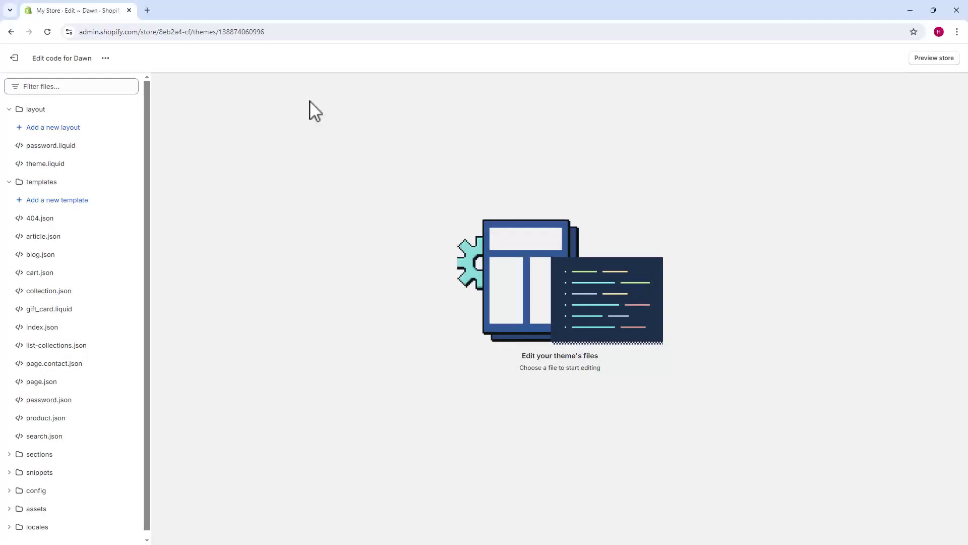
left_click(76, 89)
type("base.css")
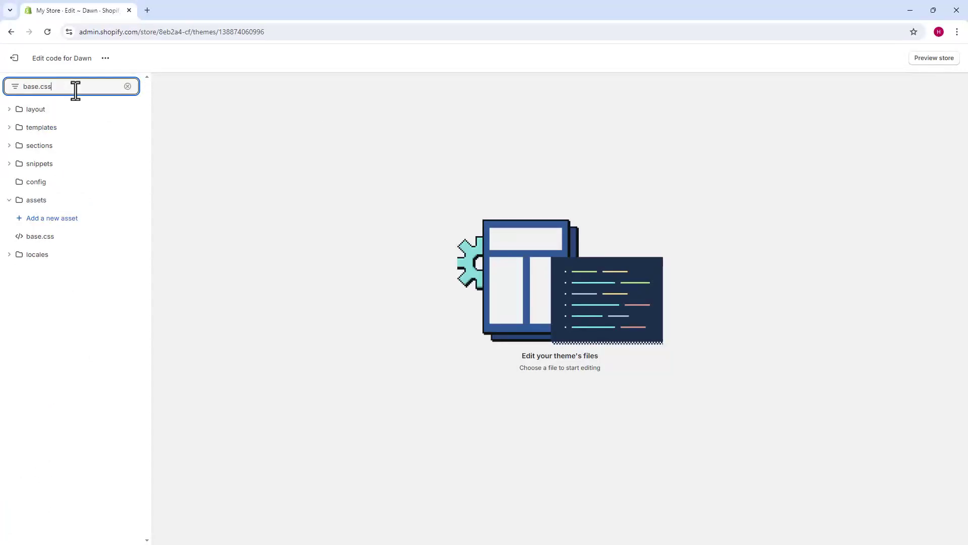
Load assets/base.css in the code editor and reach its final lines
left_click(61, 238)
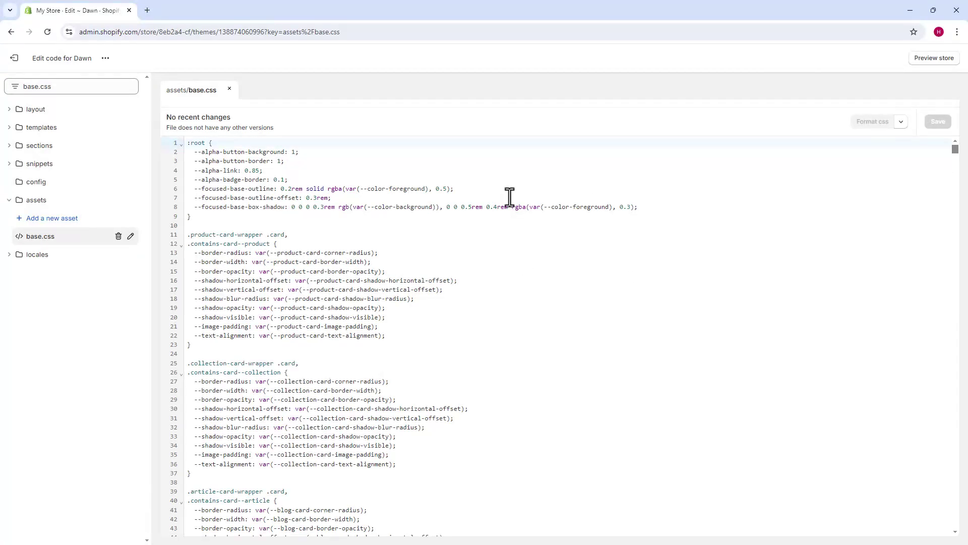
scroll(537, 254, "down", 1)
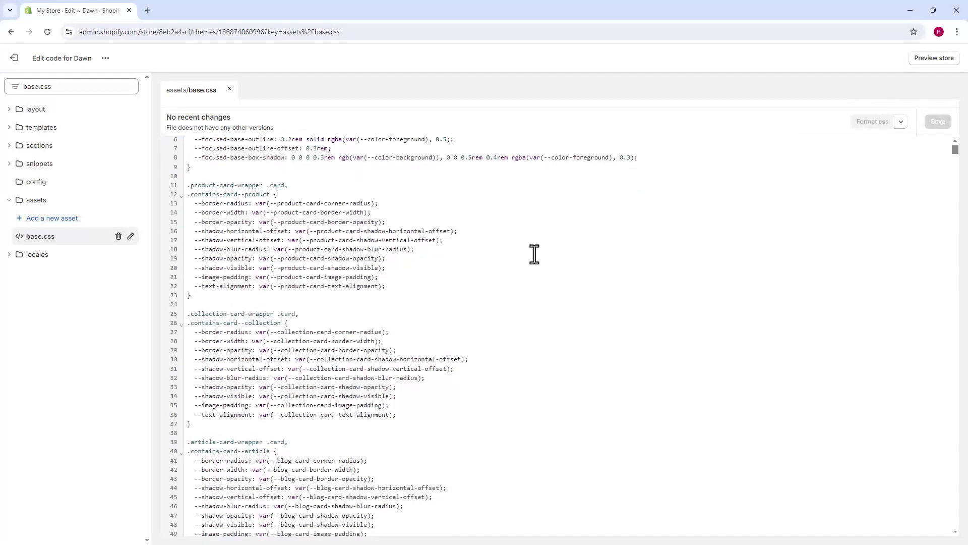
scroll(536, 255, "down", 1)
scroll(534, 255, "down", 2)
scroll(534, 255, "down", 5)
scroll(534, 256, "down", 4)
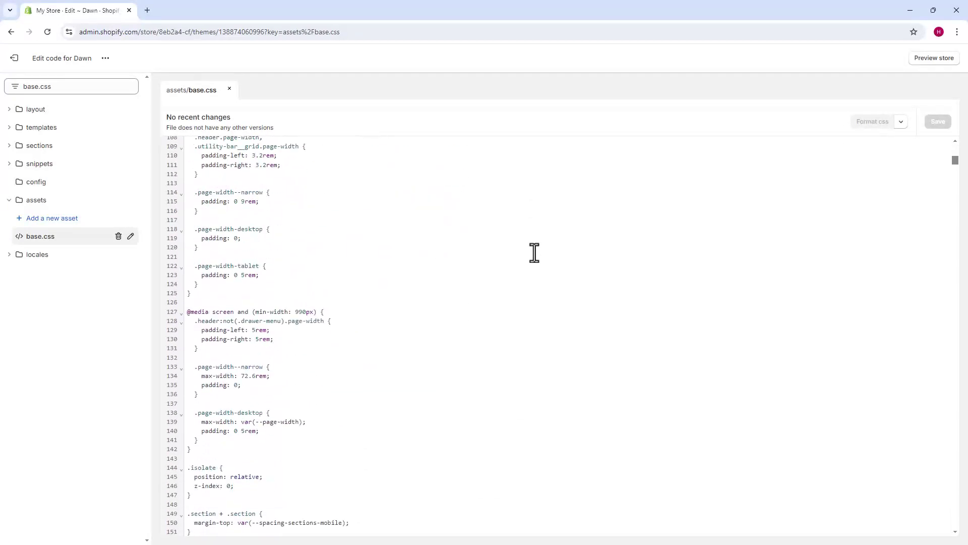
scroll(534, 256, "down", 4)
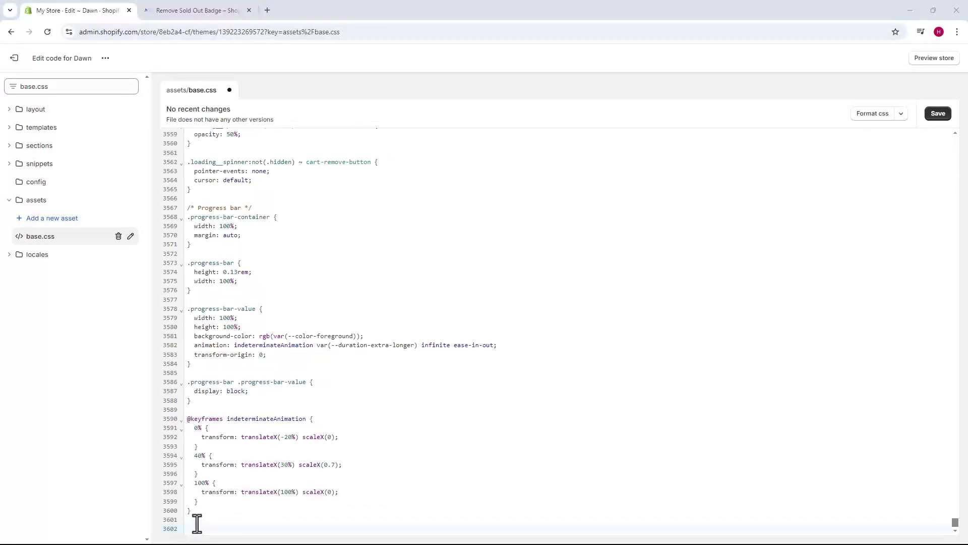
Copy the sold-out badge hiding script from the host2b article and return to base.css
left_click(216, 9)
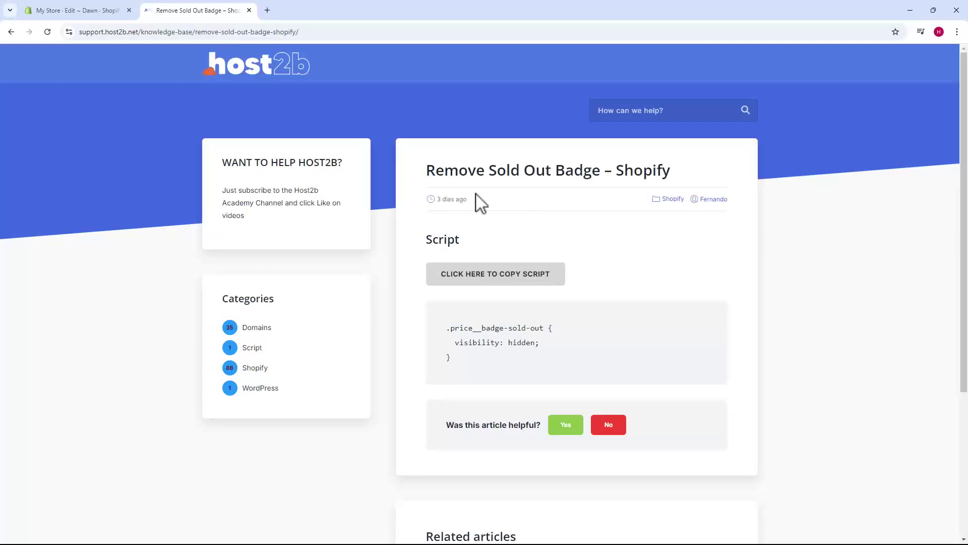
left_click(491, 283)
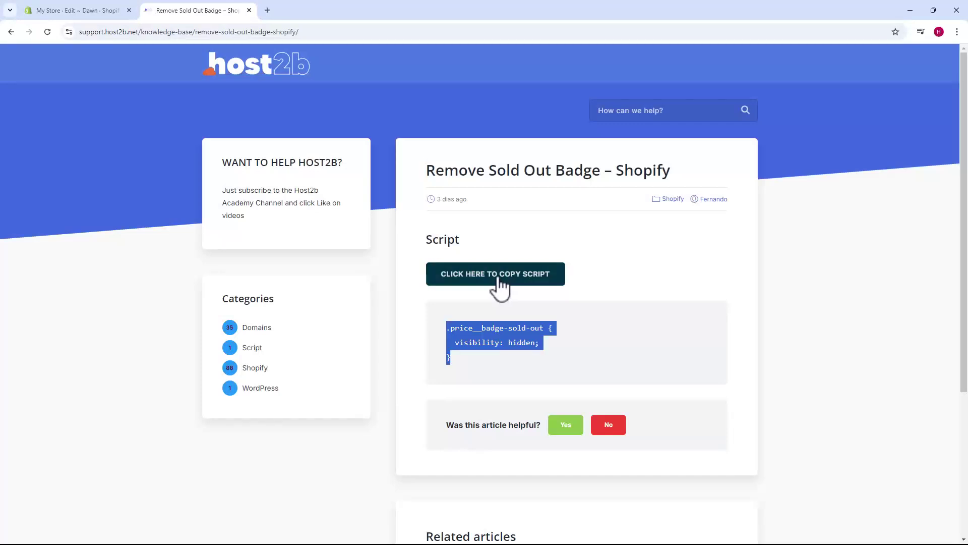
left_click(91, 10)
Paste the sold-out badge rule at line 3602 of base.css, save, and preview the Host2b T-shirt page
left_click(194, 530)
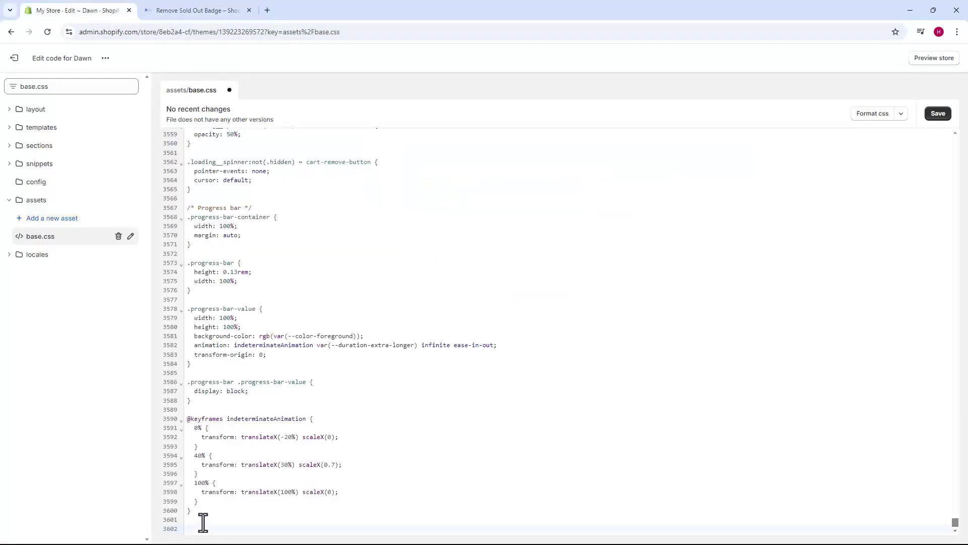
type(".price__badge-sold-out {   visibility: hidden; }")
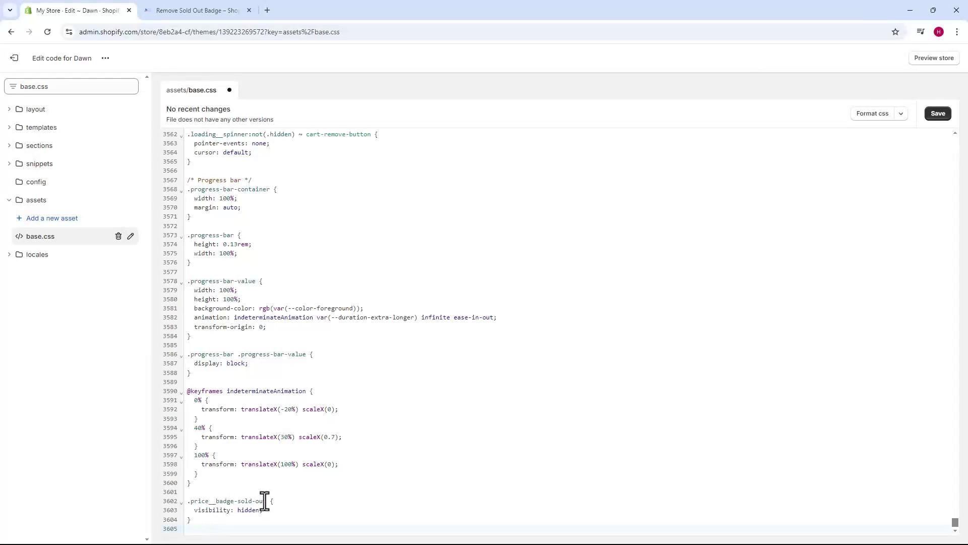
left_click(942, 118)
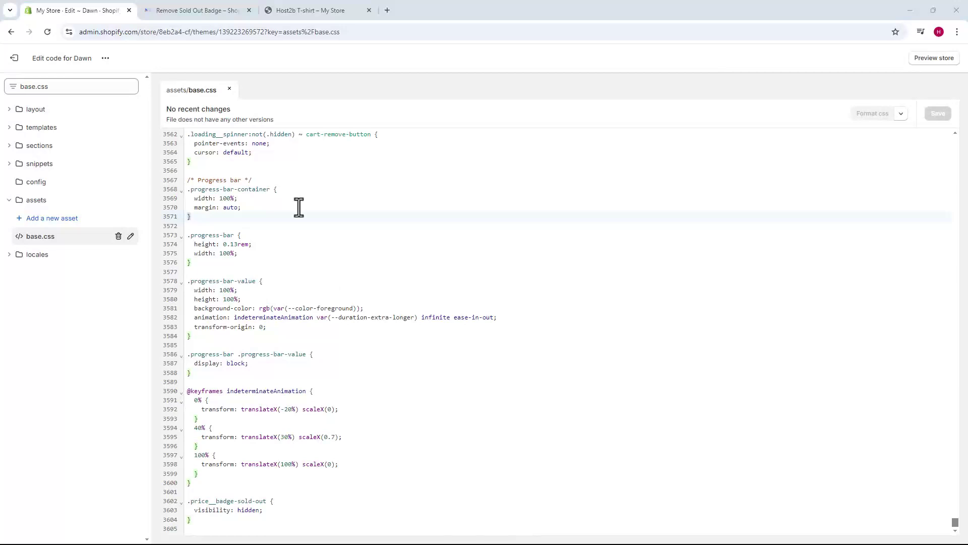
left_click(310, 11)
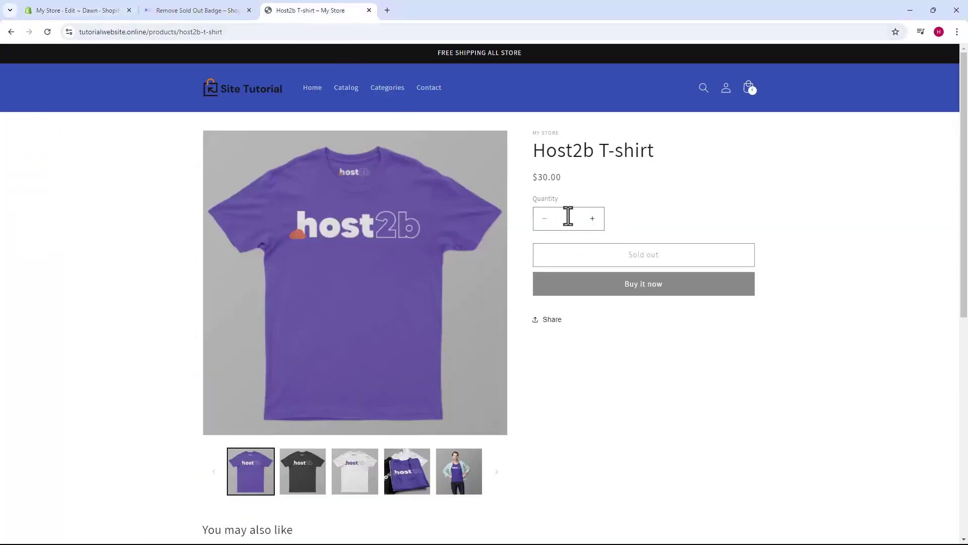